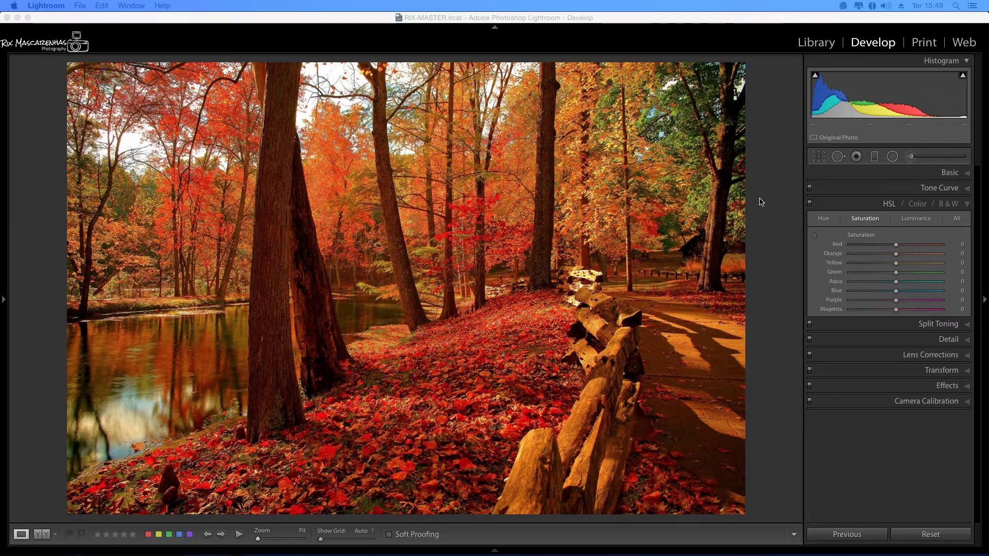
Trial black-and-white with Basic Saturation -100, then reset Saturation to 0.
click(773, 201)
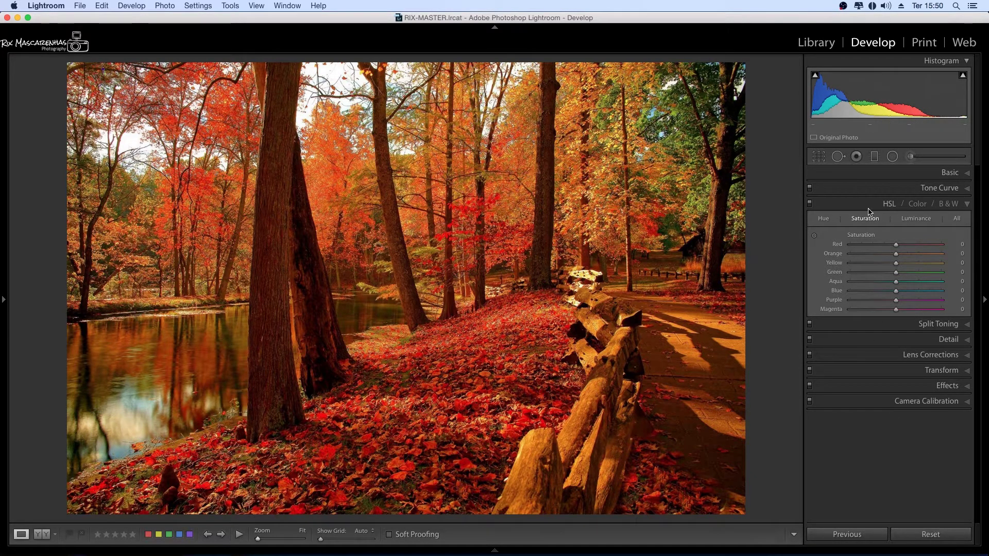
click(887, 205)
click(886, 173)
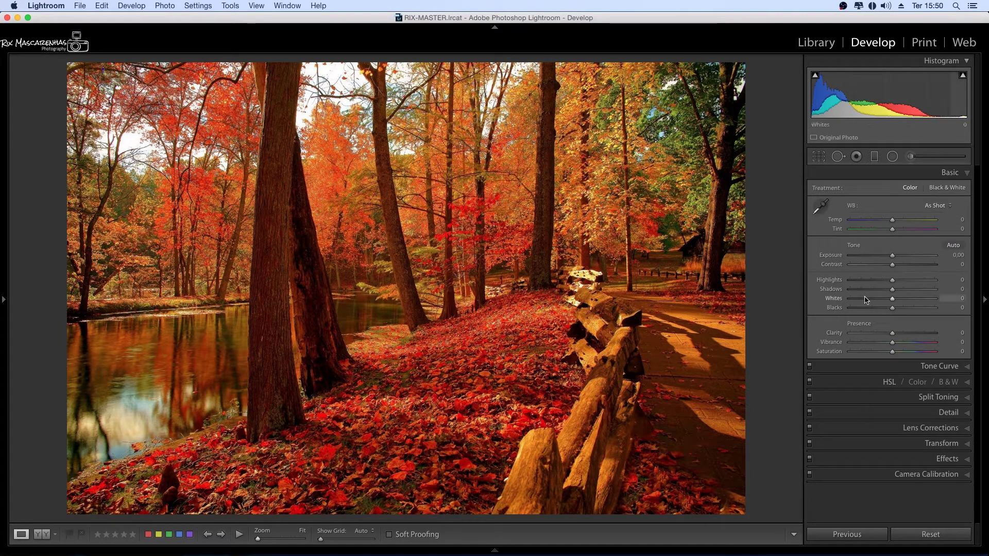
mouse_move(892, 351)
mouse_down()
mouse_move(833, 356)
mouse_move(941, 354)
mouse_up()
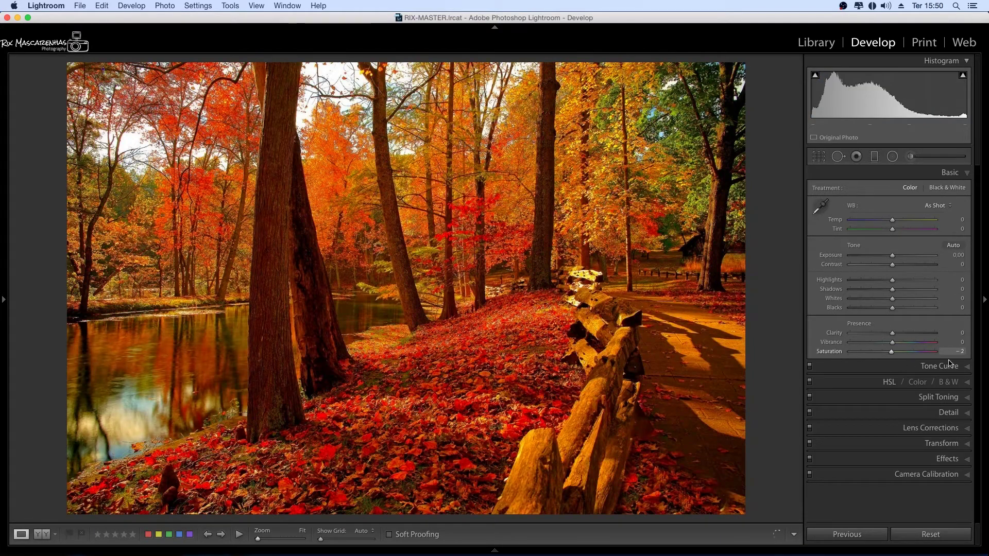
double_click(833, 356)
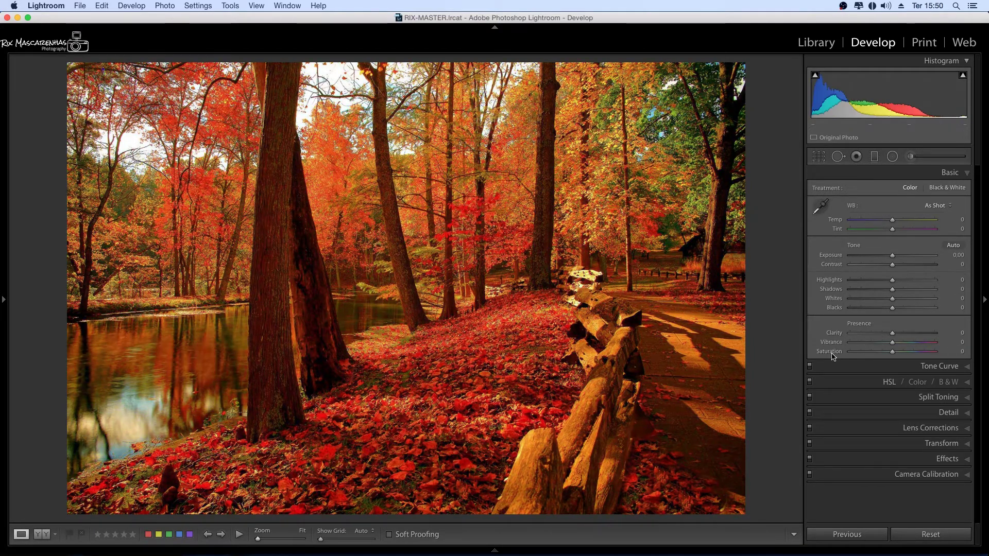
click(881, 172)
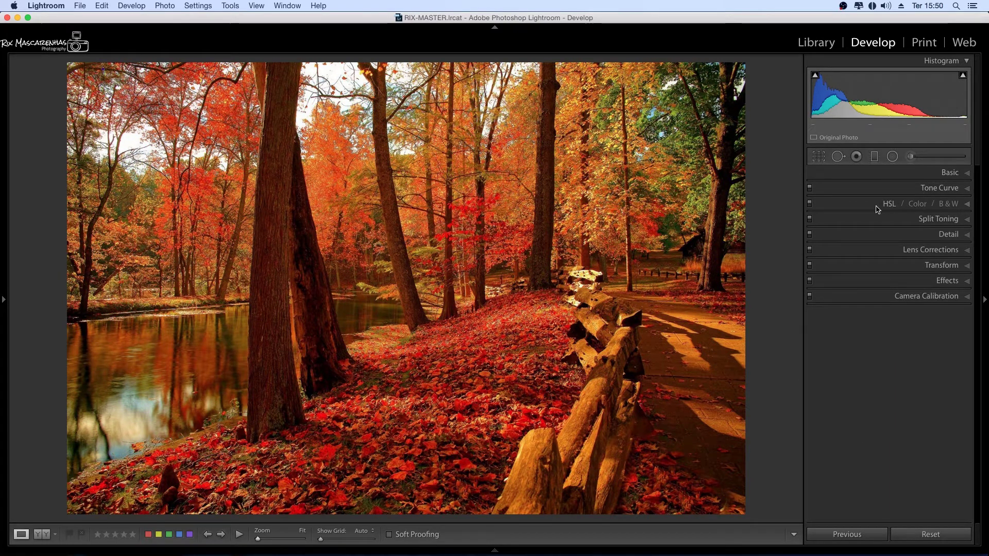
Desaturate Orange, Yellow, Green, Aqua, Blue, Purple and Magenta to -100 in HSL Saturation.
click(895, 207)
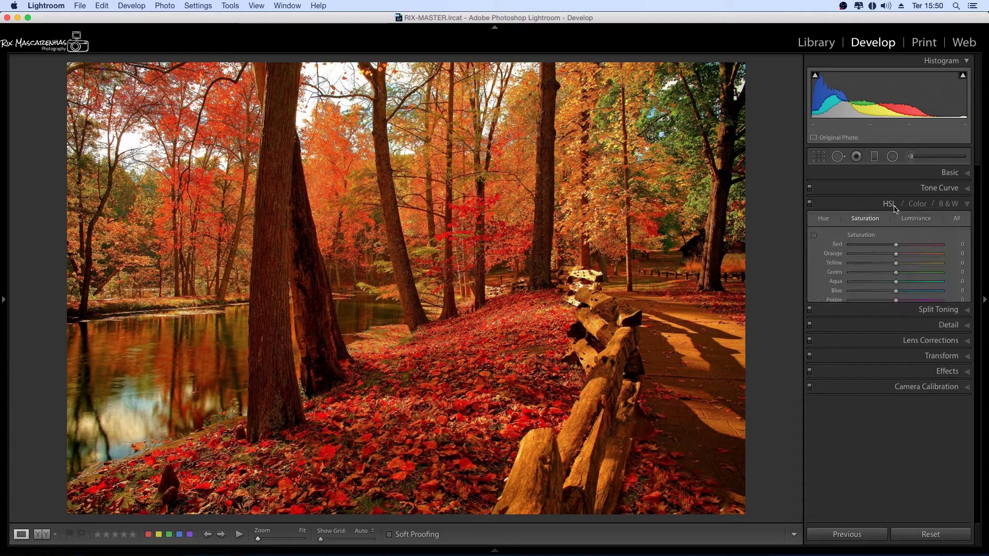
click(825, 223)
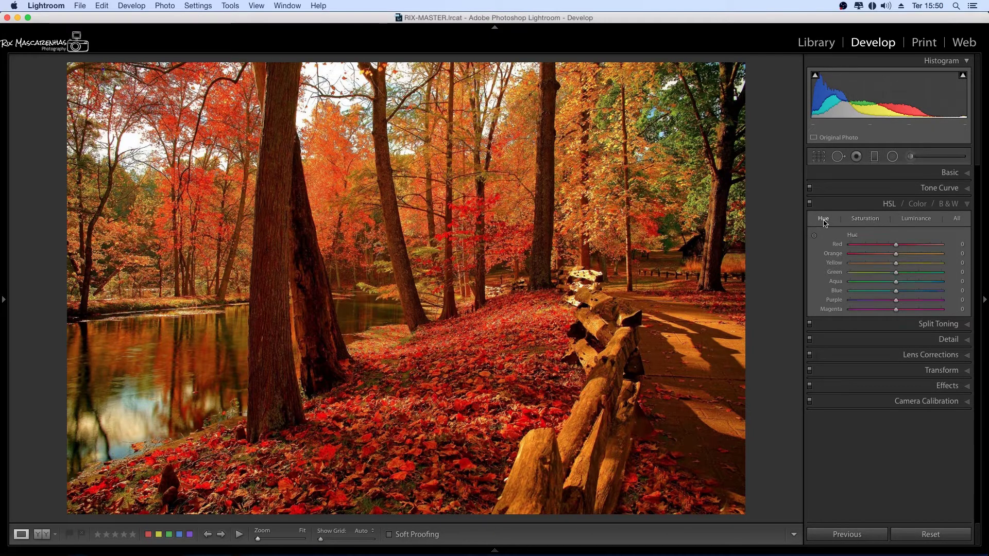
click(870, 224)
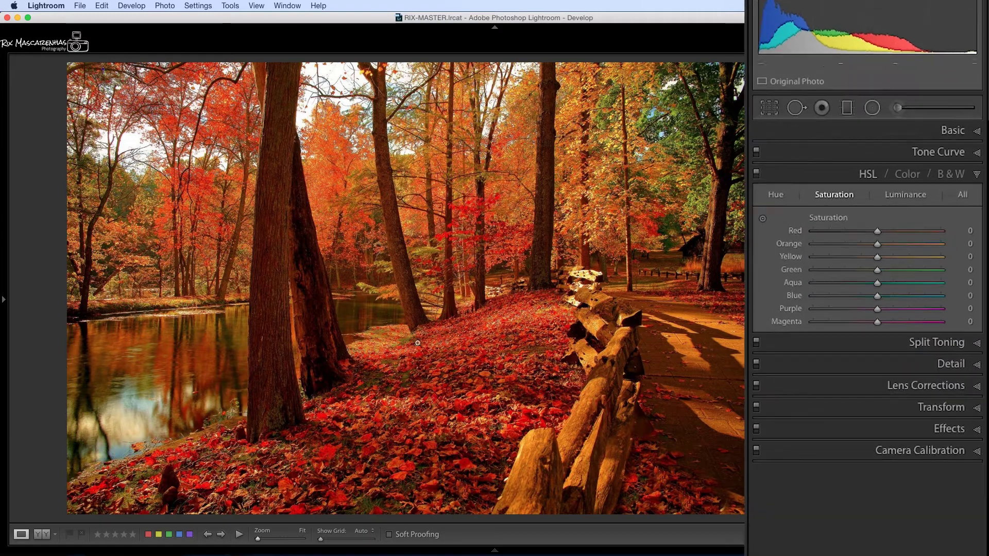
click(811, 244)
click(813, 257)
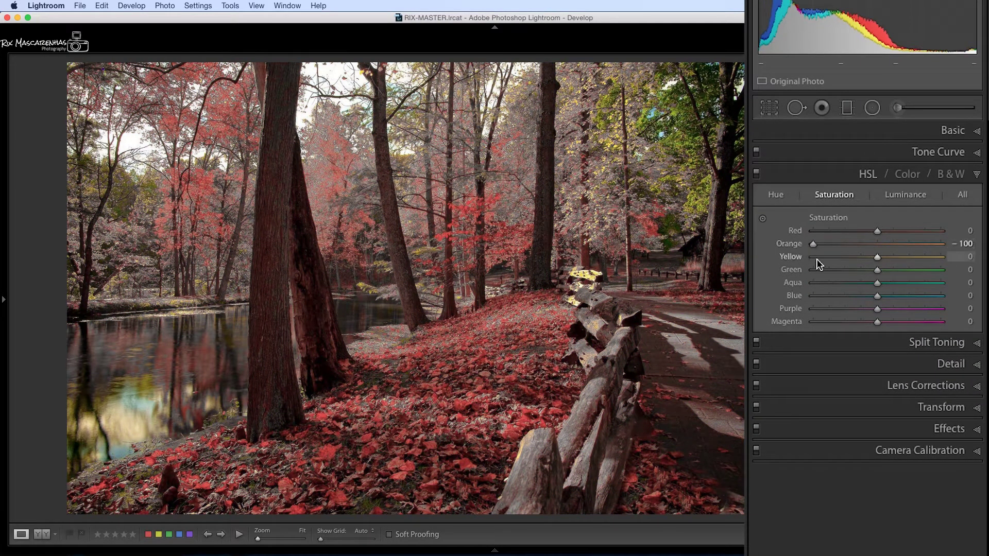
click(810, 257)
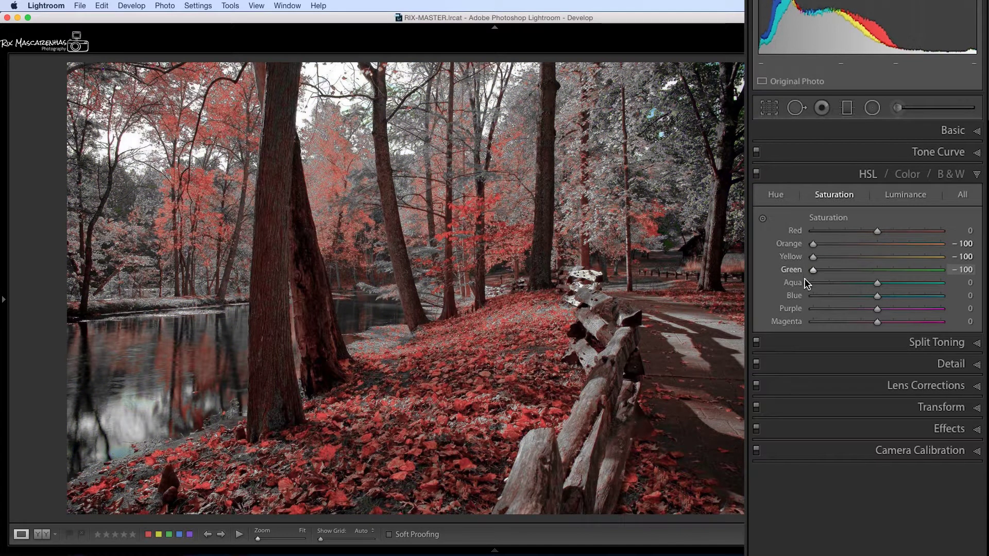
click(810, 284)
click(811, 297)
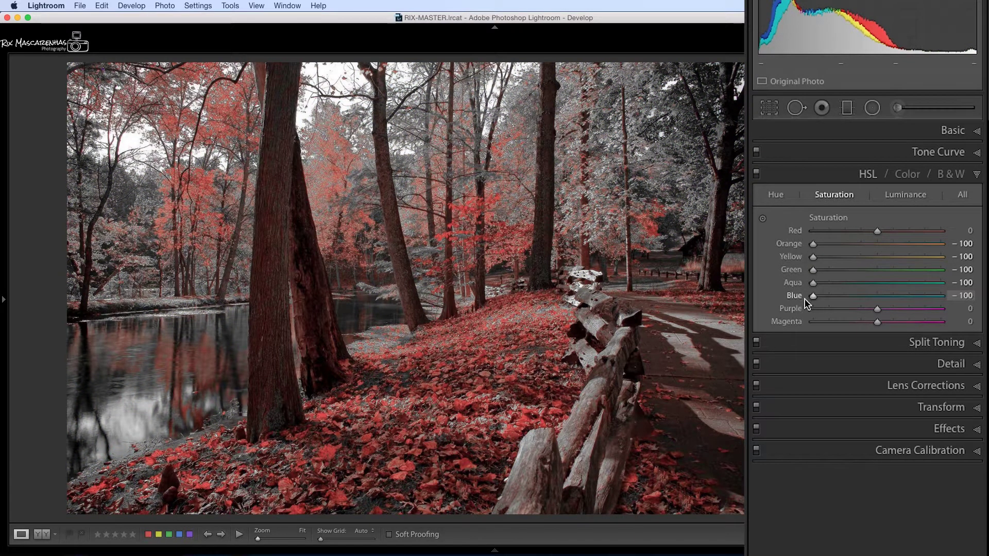
click(810, 309)
click(811, 322)
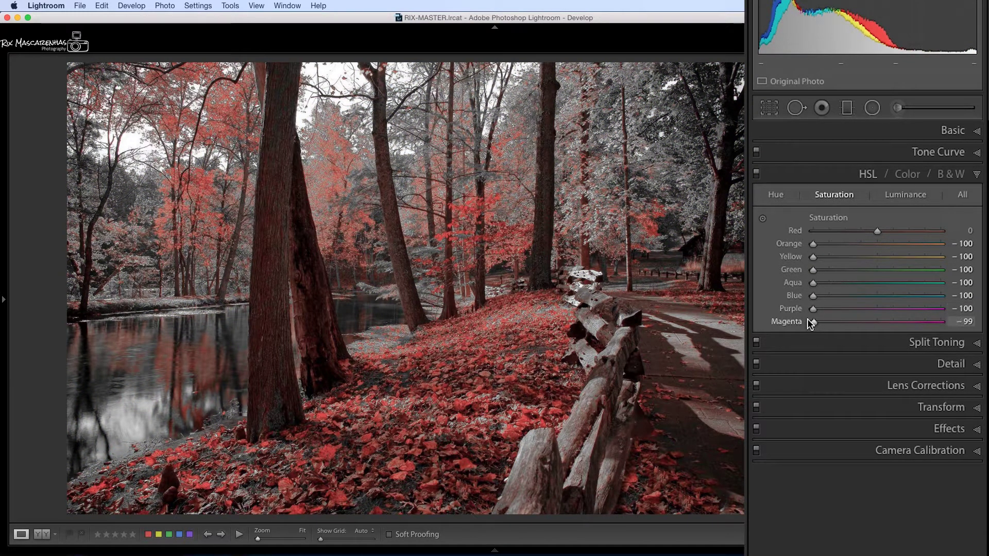
Return Orange saturation to -100 and raise Red saturation to +45.
click(877, 244)
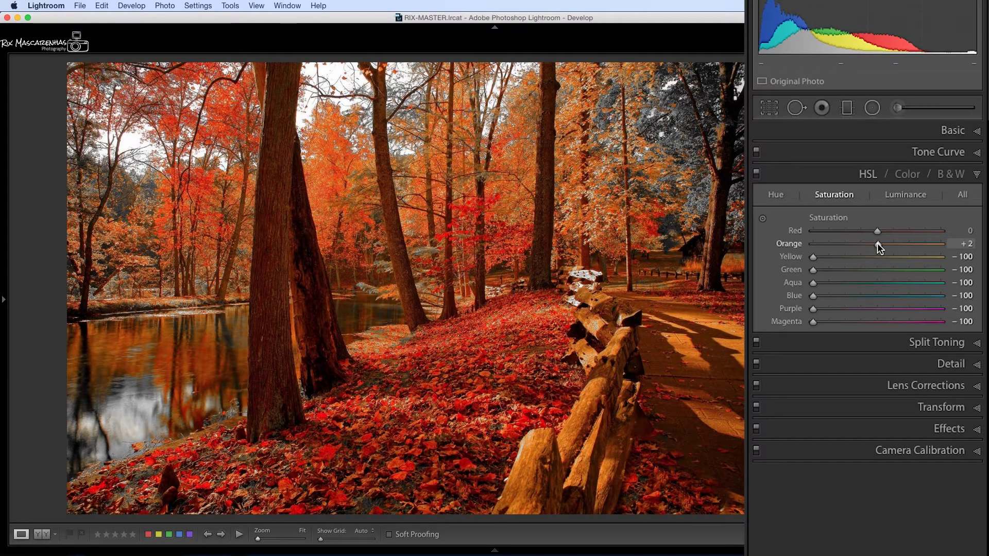
drag(877, 244, 765, 242)
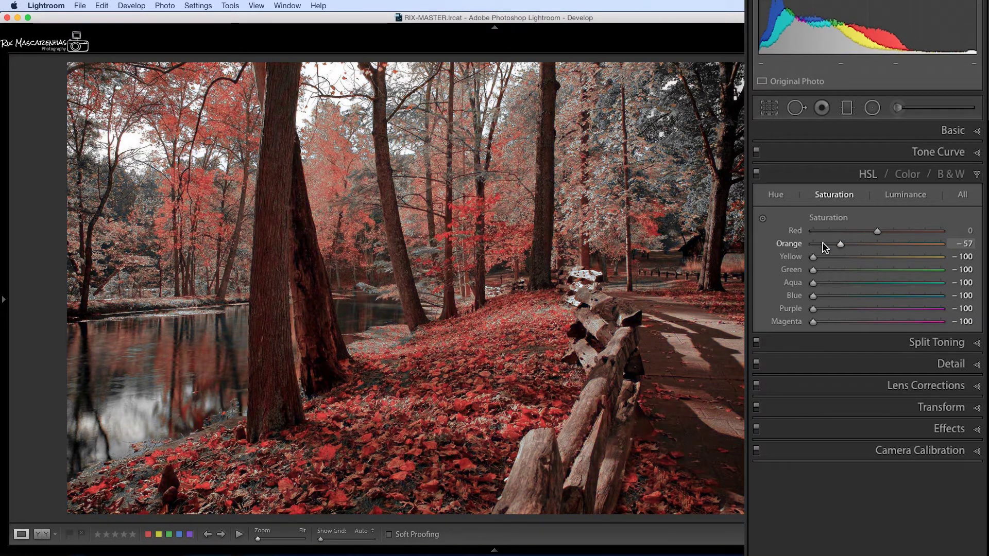
click(900, 231)
drag(901, 231, 904, 231)
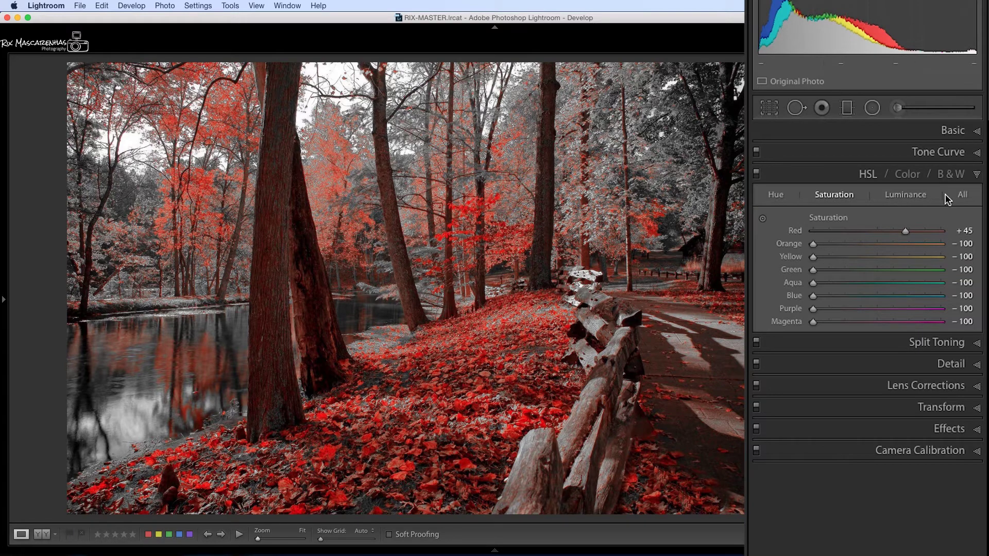
Try darkening Orange luminance, then reset it to 0.
click(891, 197)
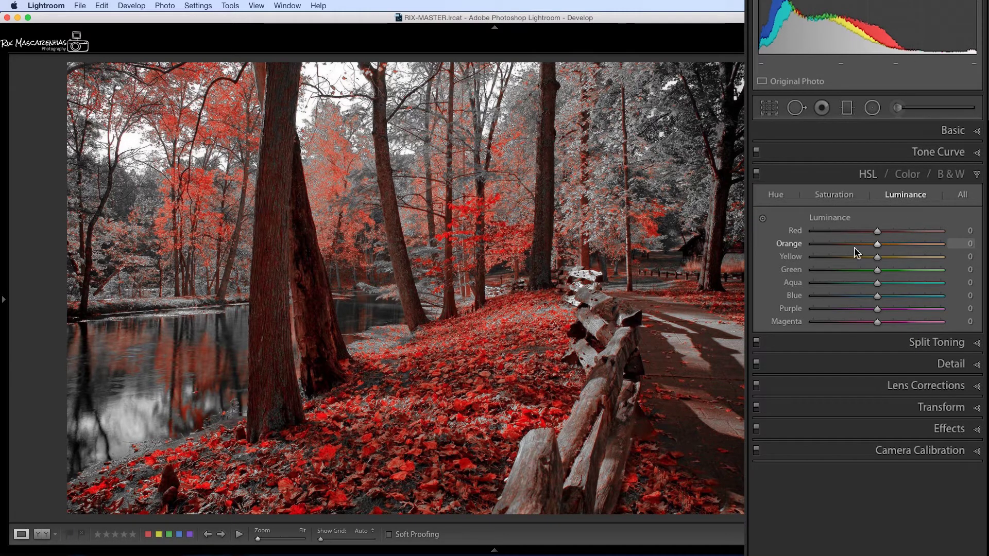
mouse_move(817, 245)
mouse_down()
mouse_move(895, 252)
mouse_move(752, 249)
mouse_up()
double_click(786, 245)
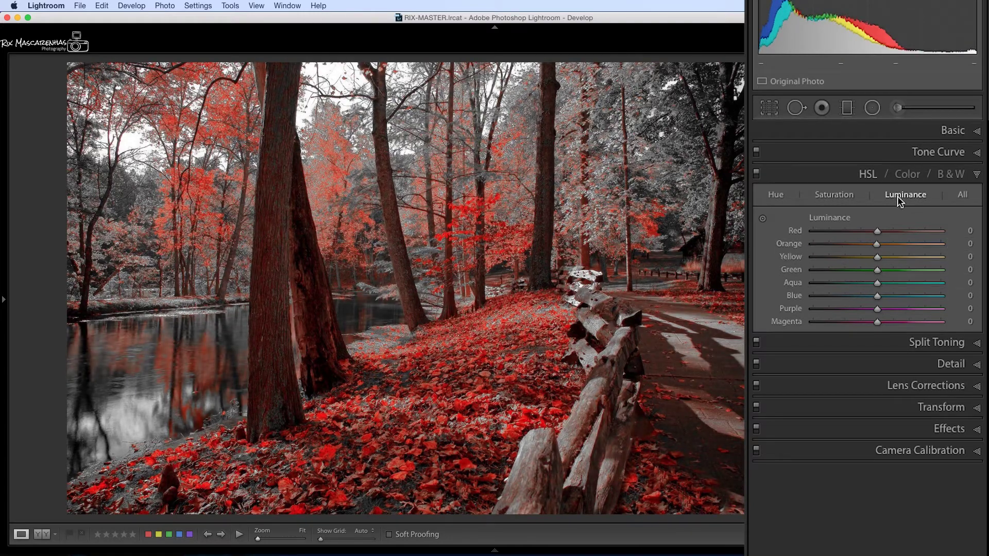
Set HSL Hue Yellow through Magenta to -100, Orange to -33 and Red to -3.
click(775, 195)
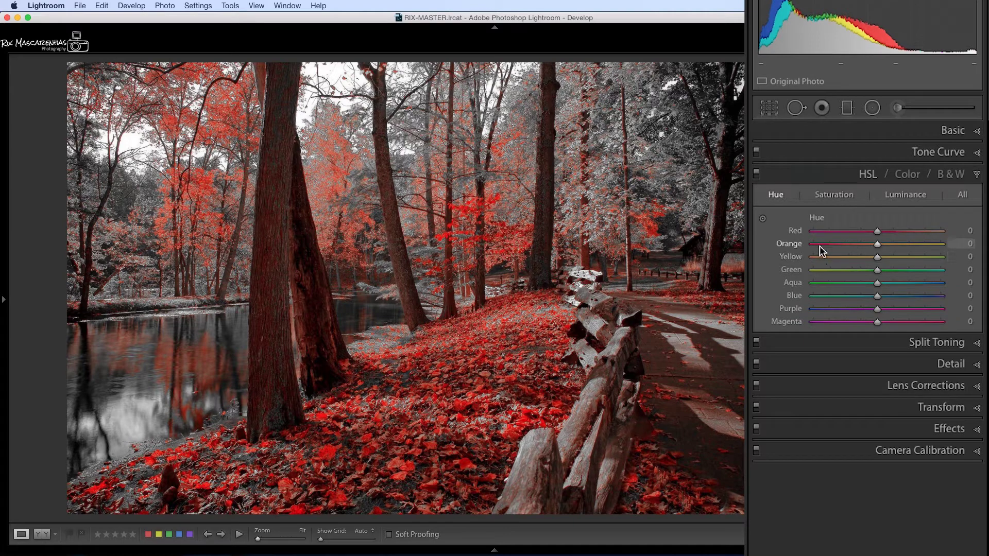
drag(821, 256, 813, 256)
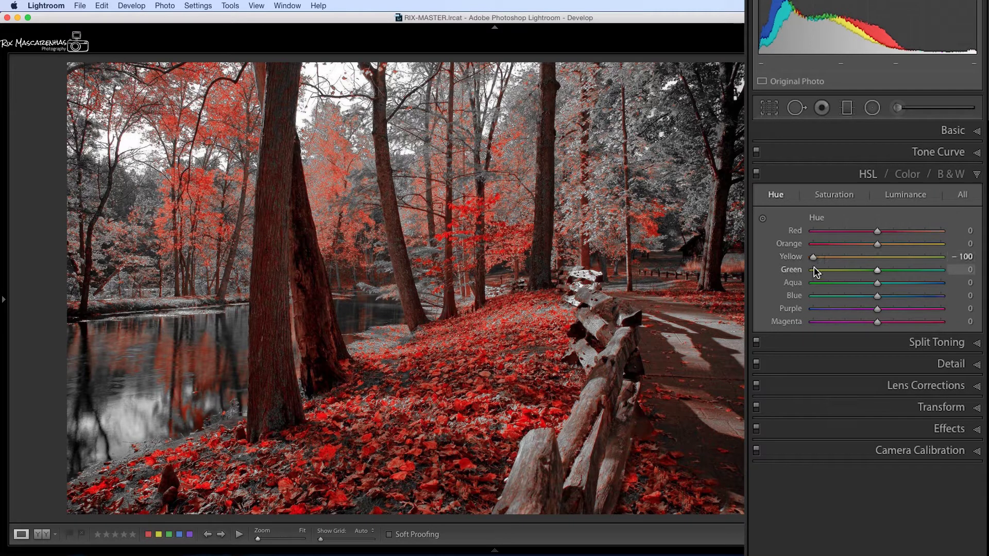
click(814, 270)
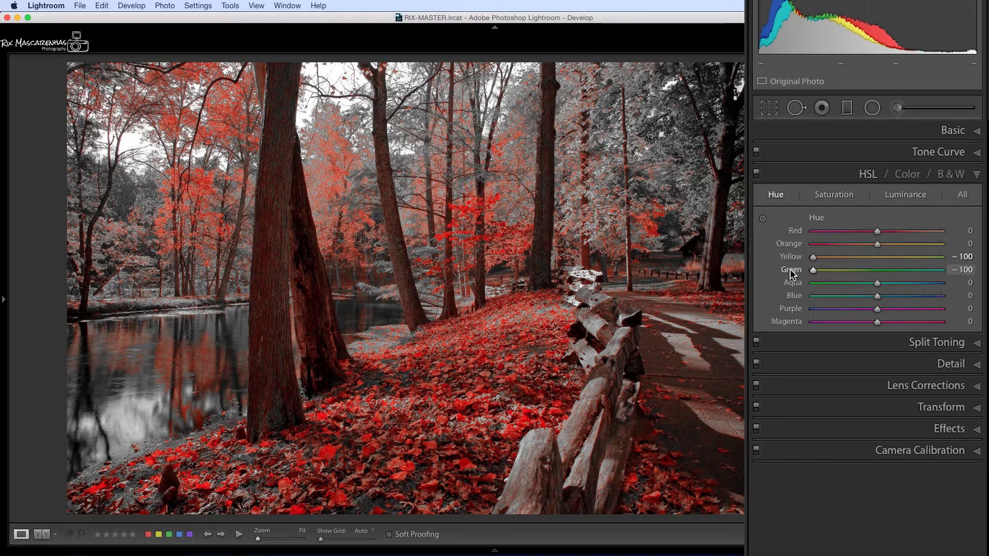
click(812, 308)
click(813, 322)
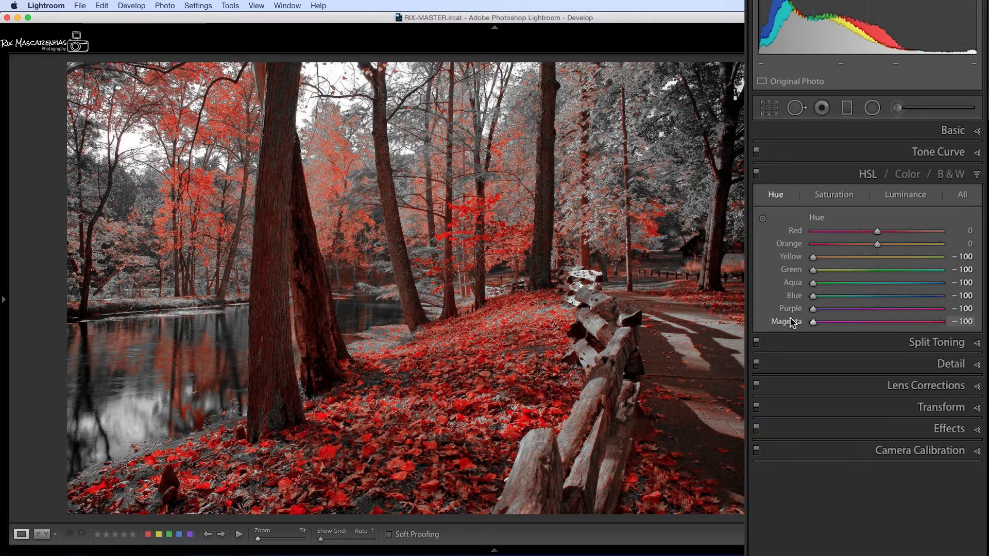
mouse_move(877, 244)
mouse_down()
mouse_move(802, 247)
mouse_move(855, 246)
mouse_move(851, 230)
mouse_move(796, 232)
mouse_up()
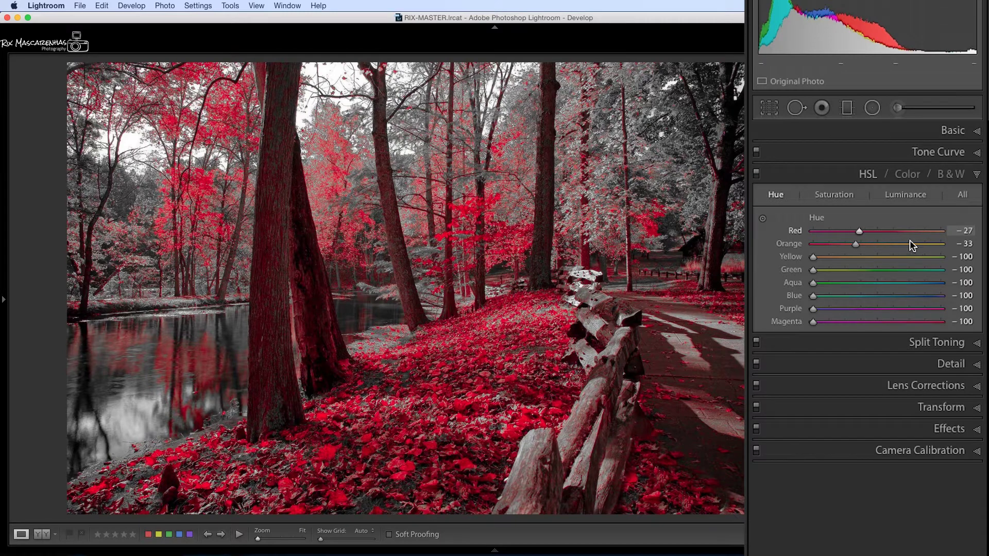
drag(912, 238, 874, 236)
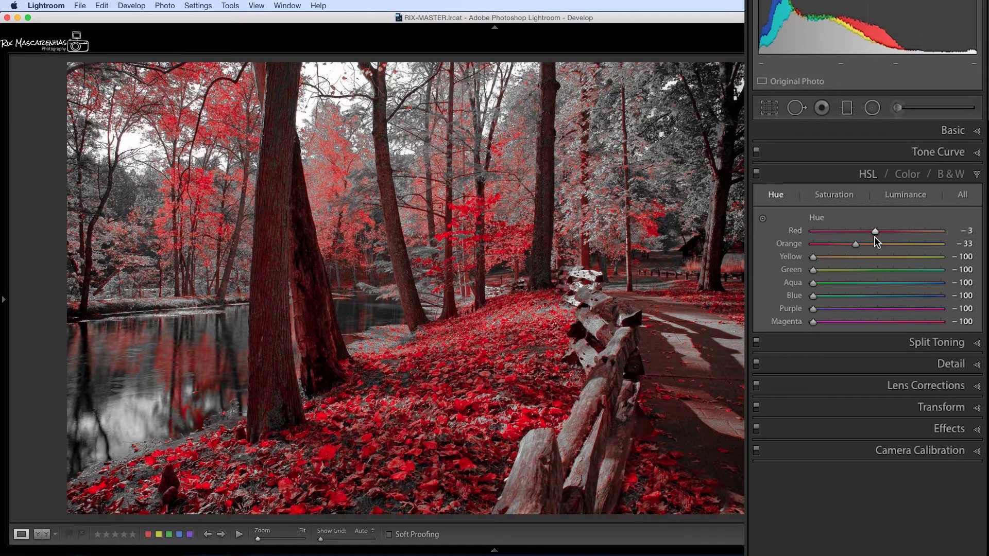
click(861, 176)
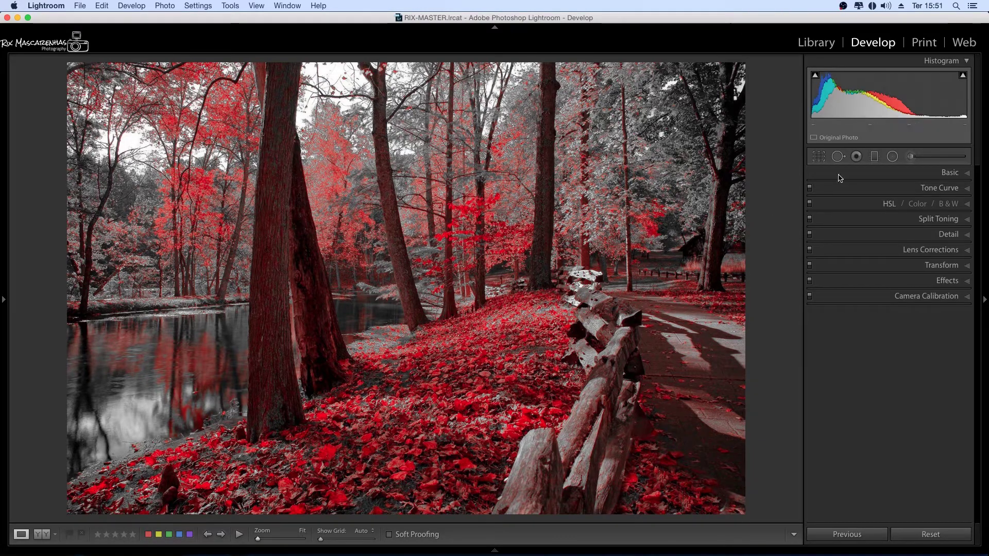
Create an Adjustment Brush with Temperature reset to 0 and Saturation -100, and shrink the brush.
click(913, 159)
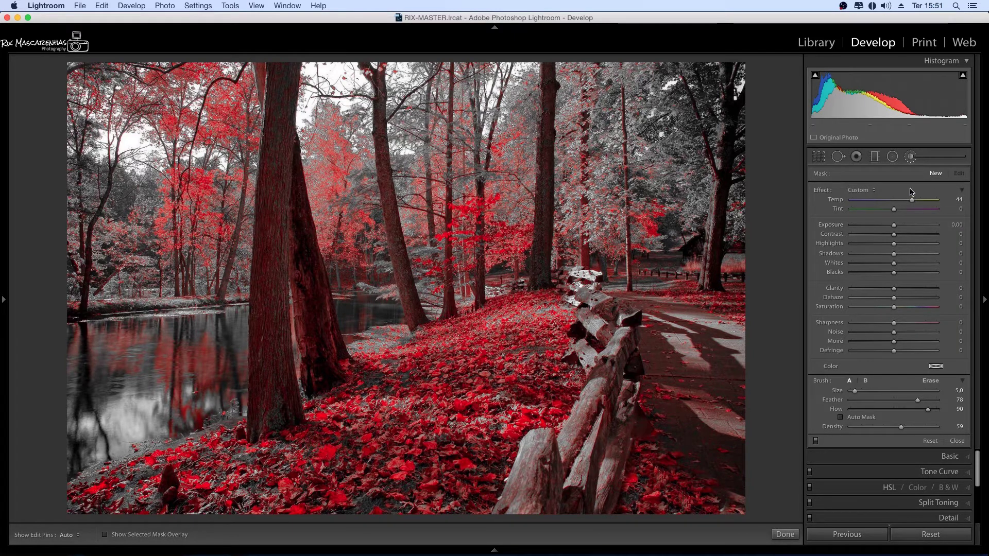
double_click(837, 201)
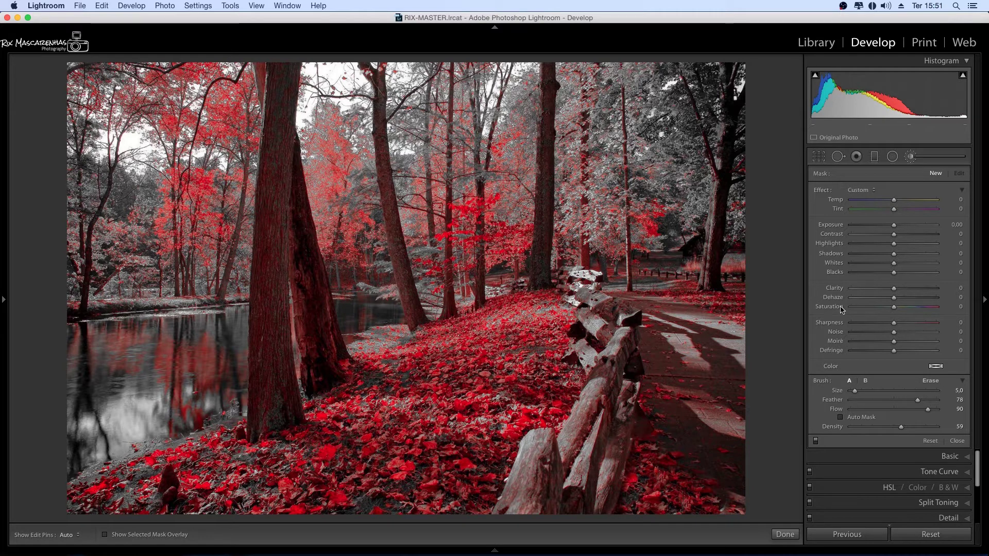
drag(839, 308, 842, 311)
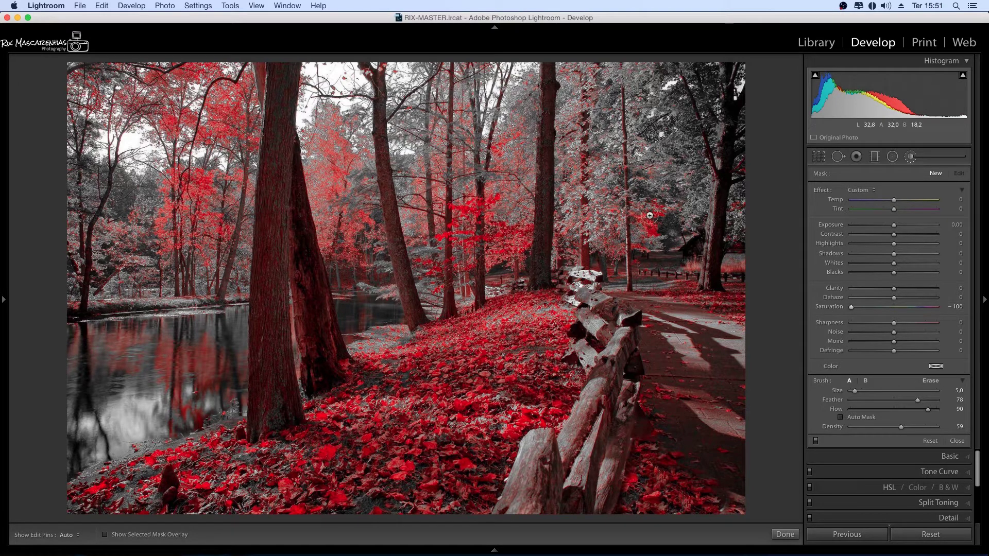
key(h)
scroll(170, 367, down, 3)
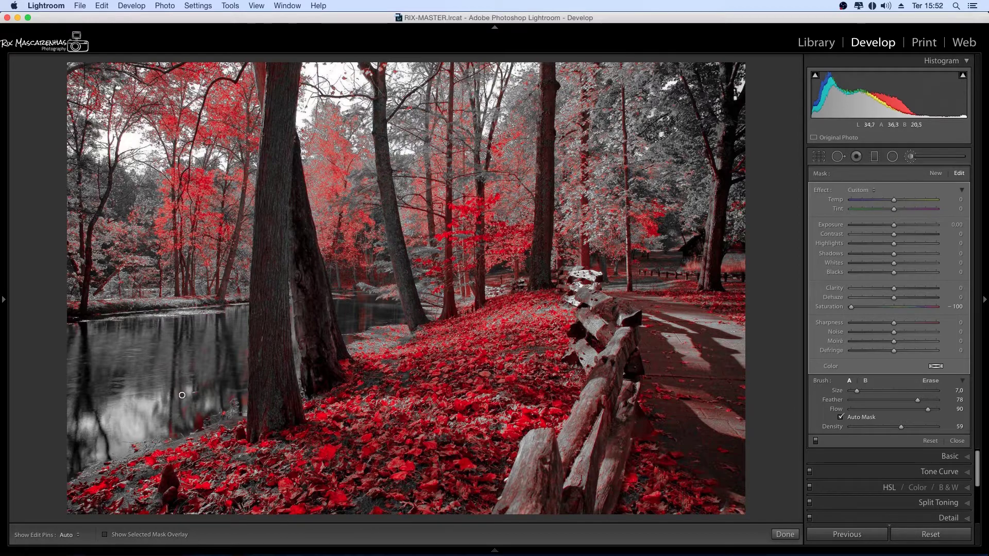
Zoom to 2:1, turn off Auto Mask, and bring the fence logs into view.
key(h)
click(3, 299)
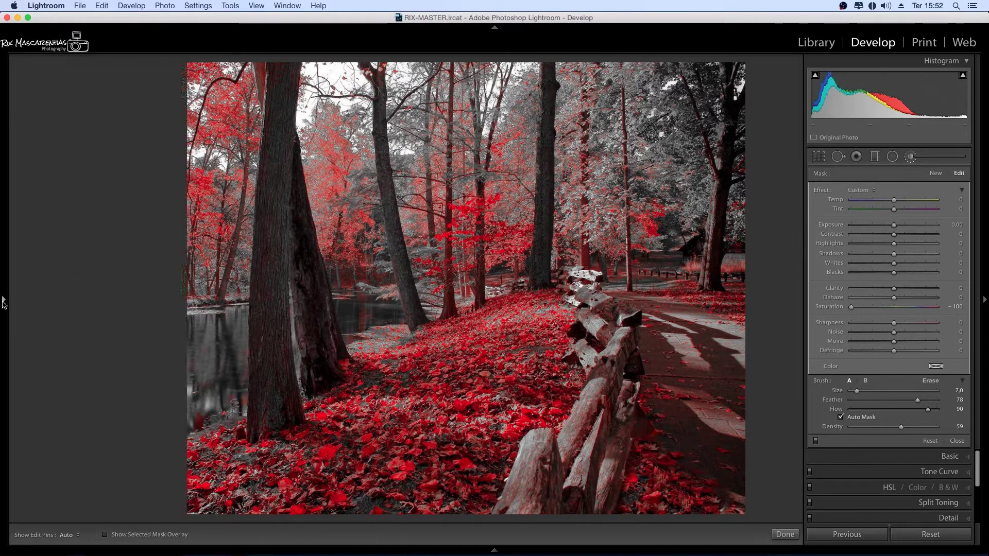
key(z)
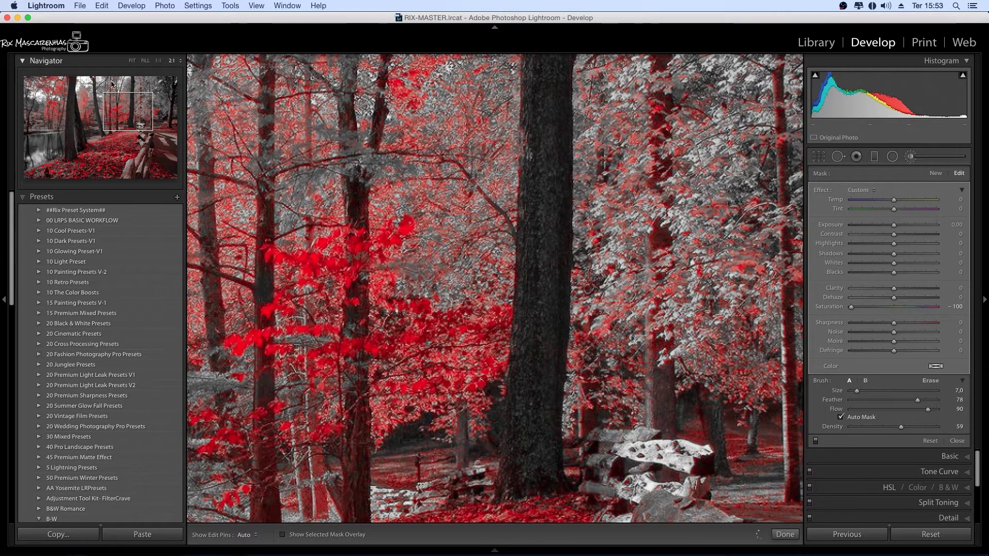
scroll(260, 361, down, 5)
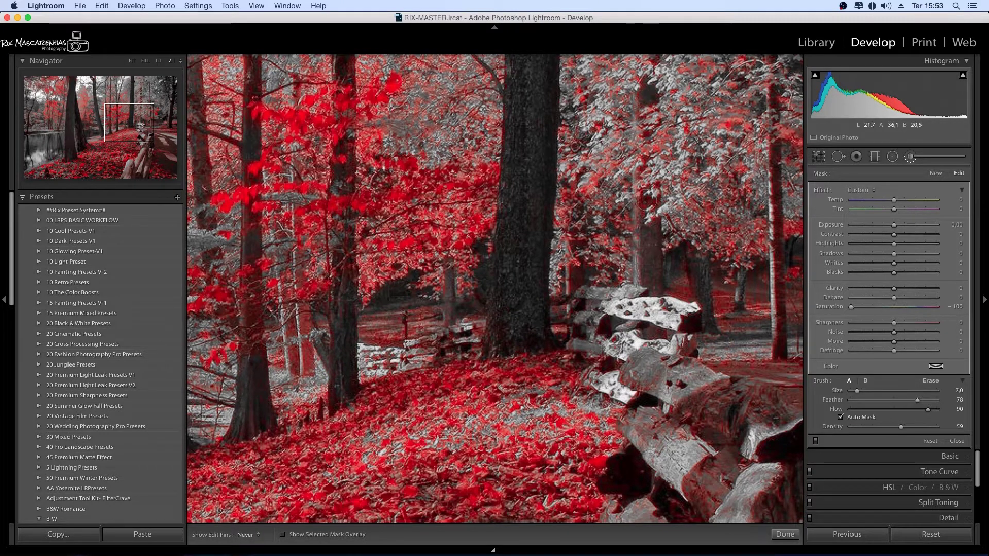
key(h)
click(840, 416)
drag(746, 463, 538, 438)
scroll(538, 438, up, 5)
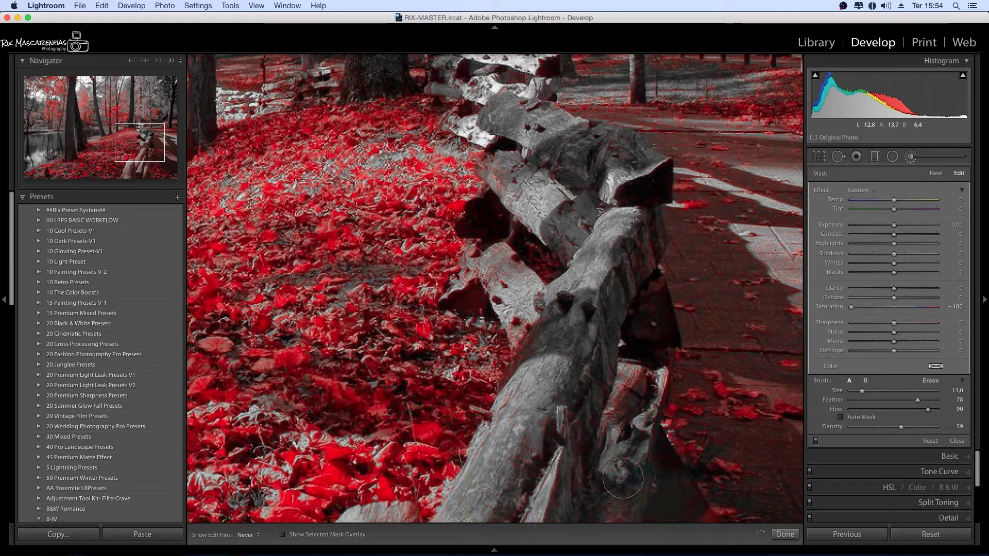
Work the fence logs with a size-5 brush, then zoom out and re-enable Auto Mask.
key(h)
scroll(502, 168, down, 4)
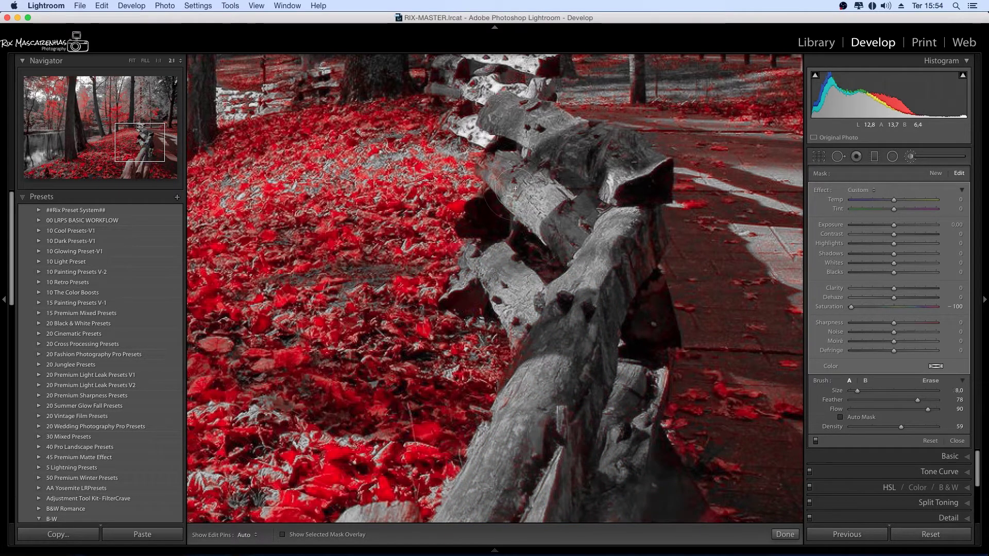
key(h)
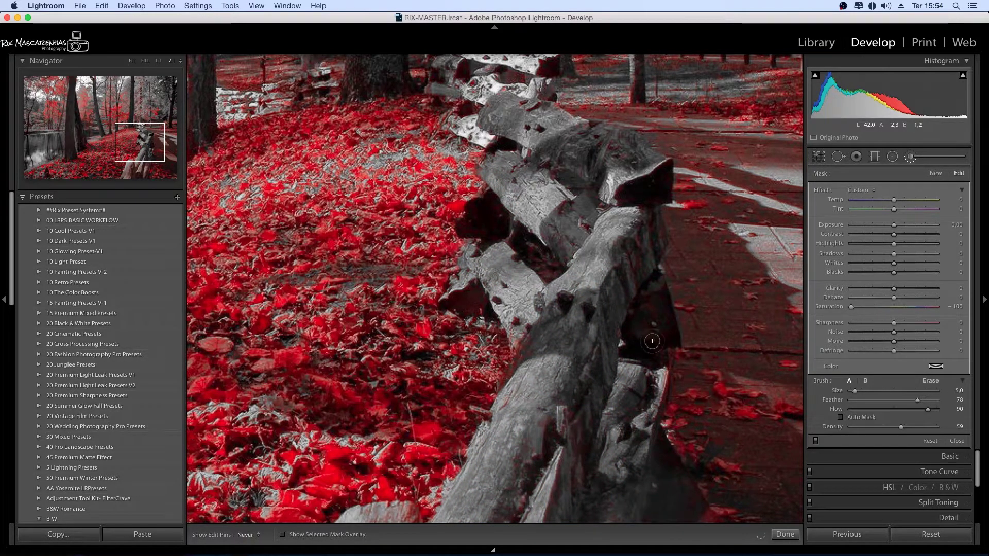
key(z)
key(z)
scroll(318, 220, up, 1)
key(a)
key(h)
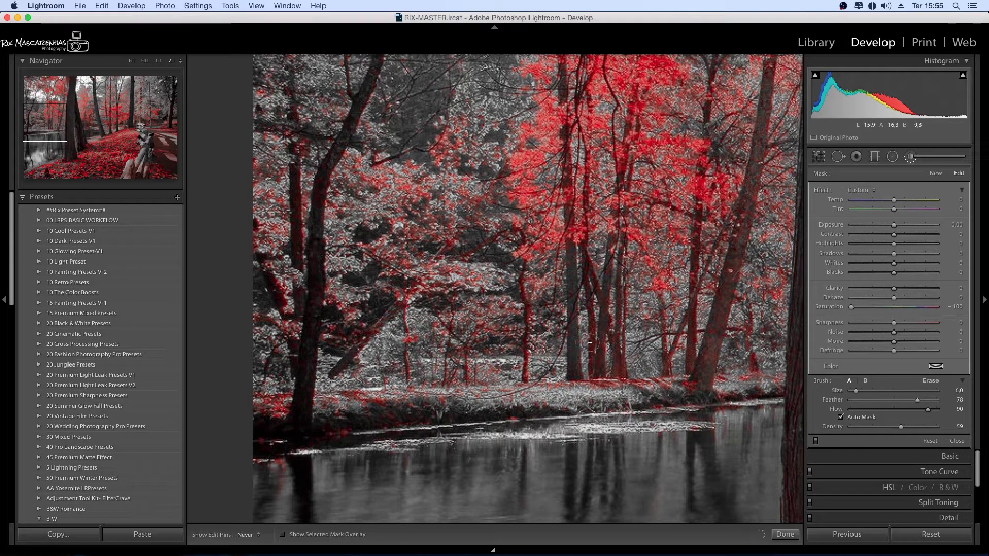
key(h)
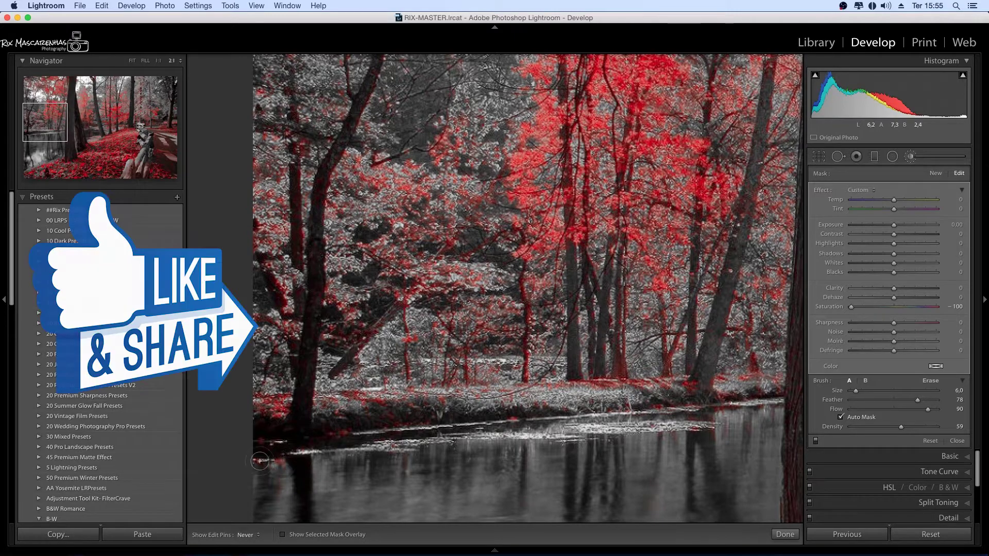
Zoom in on the large tree trunk with Auto Mask off and brush size 11.
click(132, 60)
key(z)
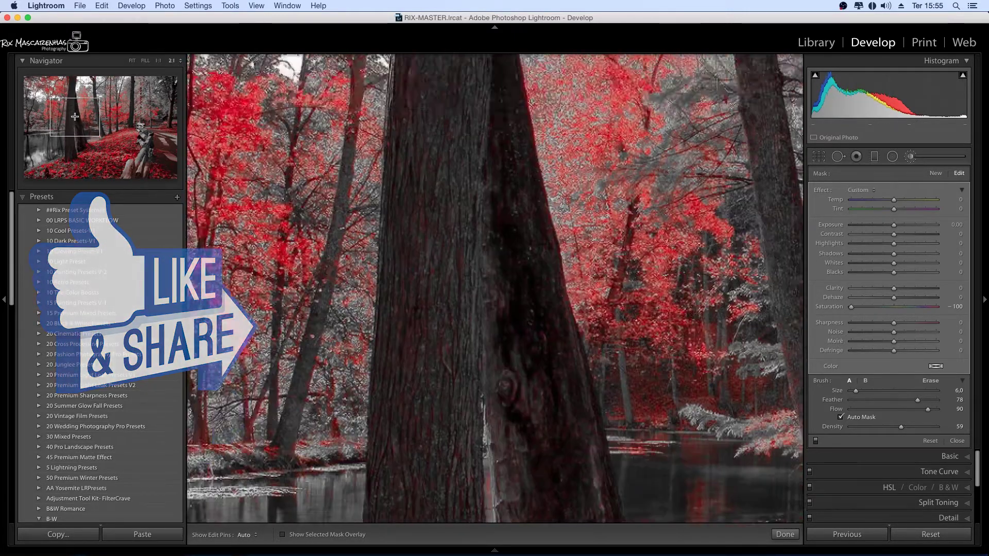
key(a)
key(h)
key(bracketright)
key(bracketright)
key(bracketright)
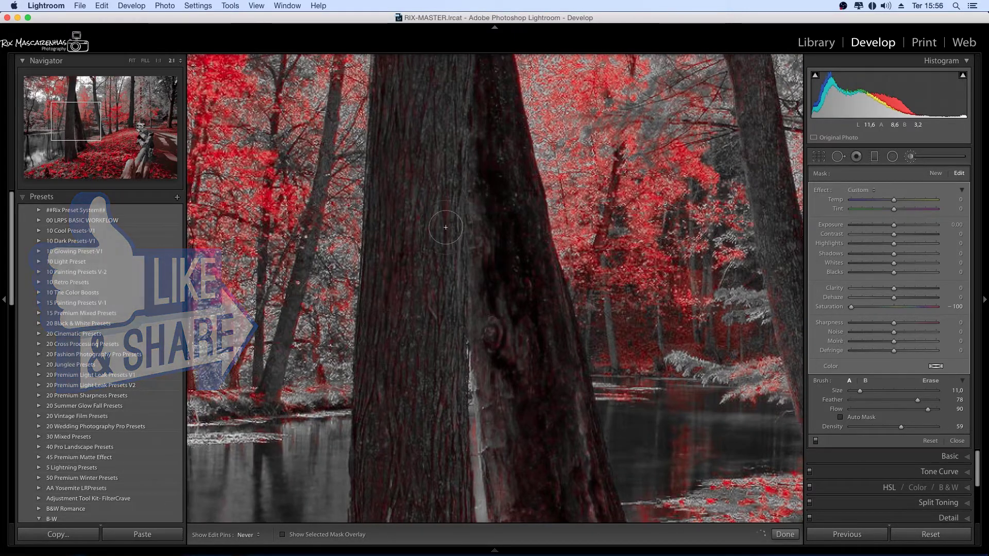
Show the mask as a red overlay and pan to the lower trunks and fence posts.
key(o)
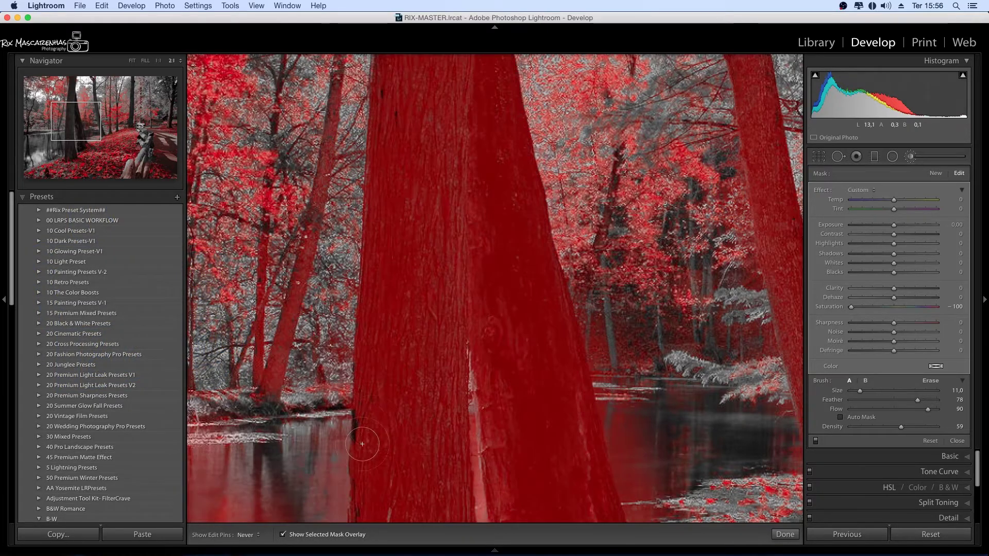
click(77, 155)
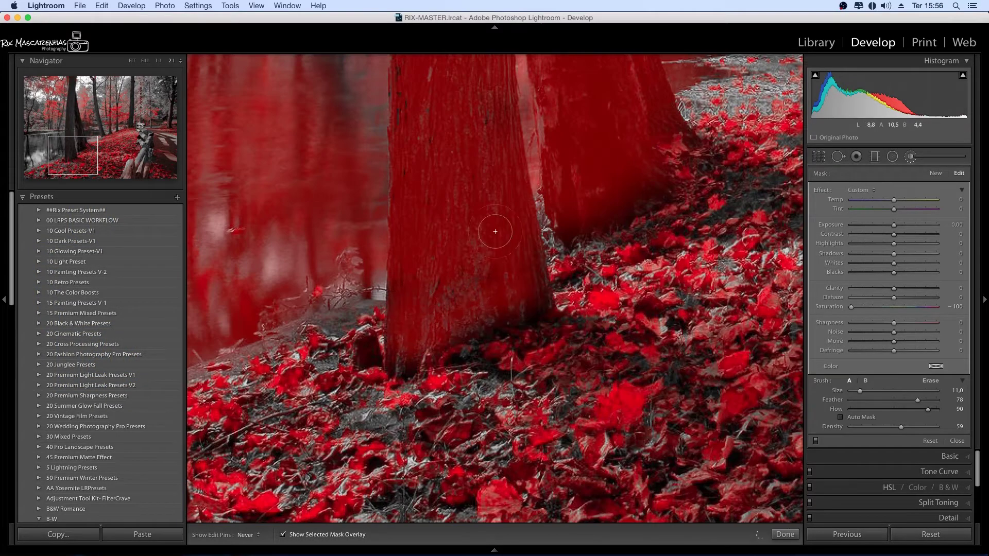
click(80, 119)
drag(81, 119, 133, 94)
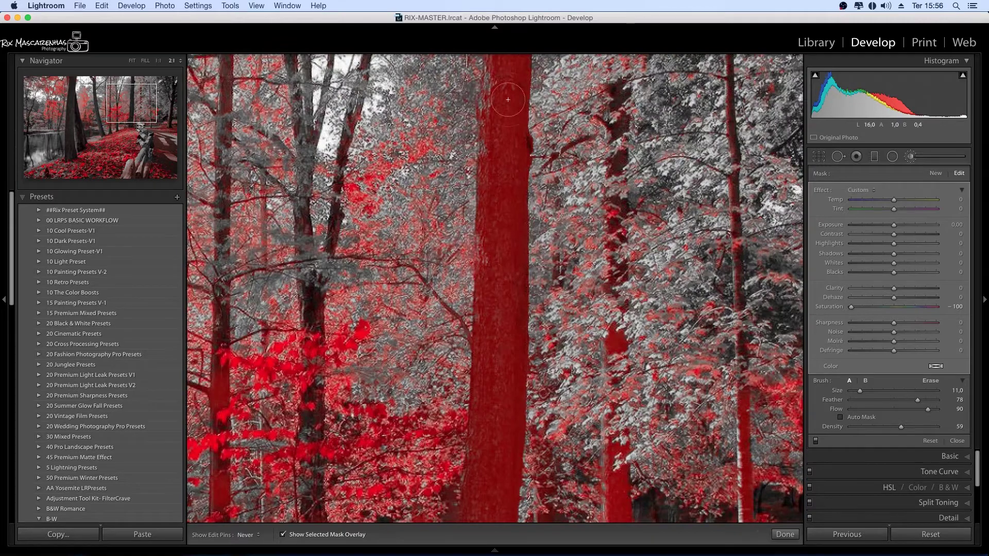
click(153, 144)
click(144, 164)
Paint the centre and left fence posts with a size-18 brush, then zoom to fit.
key(h)
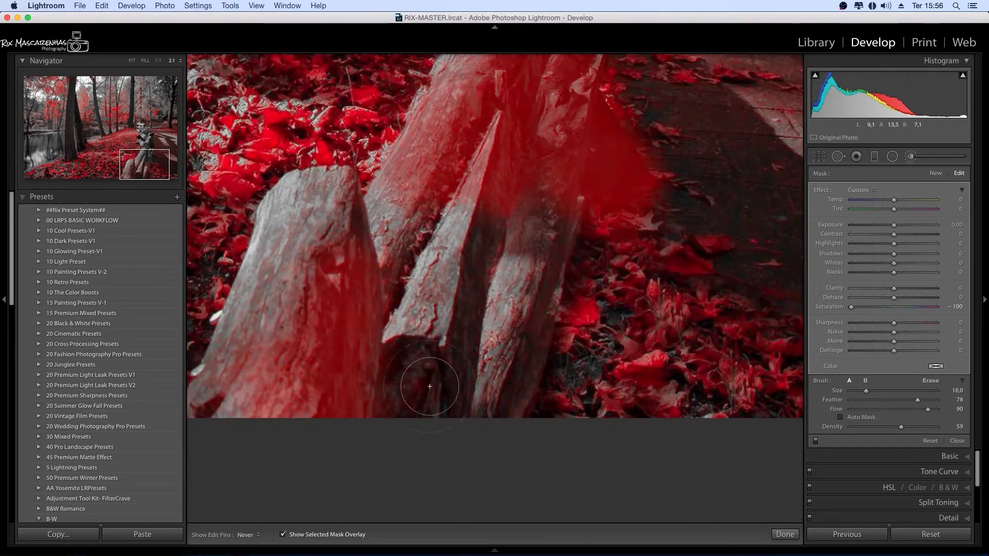
scroll(472, 309, up, 7)
drag(473, 309, 282, 210)
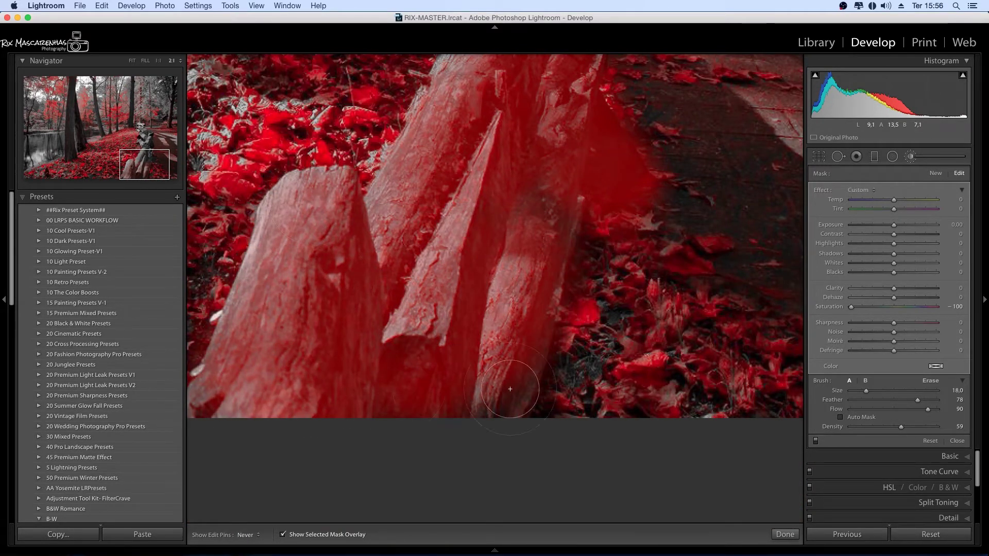
click(132, 61)
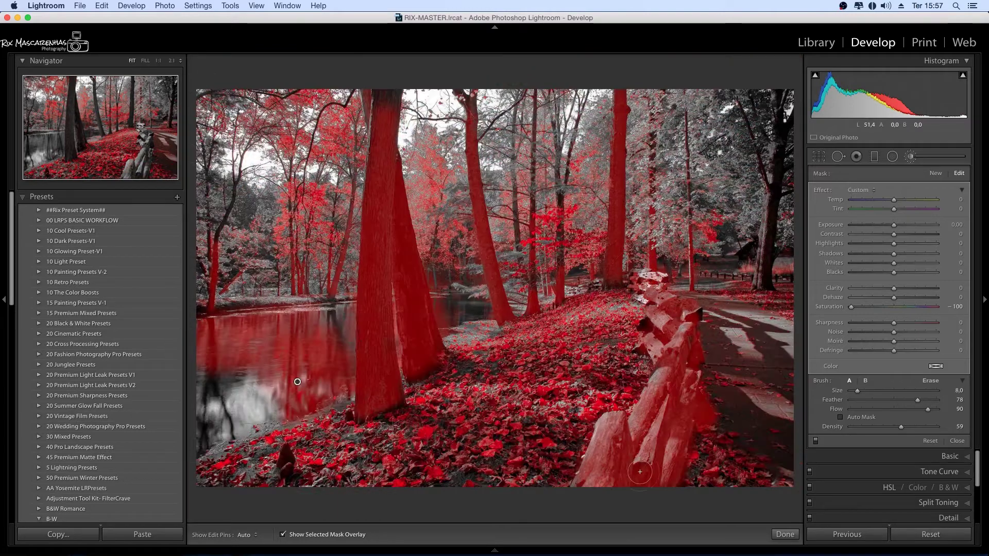
Set brush Contrast 31, Highlights -58, Shadows 23, Whites 45, Blacks -5, Clarity 37, Sharpness 42.
key(o)
mouse_move(894, 234)
mouse_down()
mouse_move(911, 236)
mouse_move(863, 236)
mouse_up()
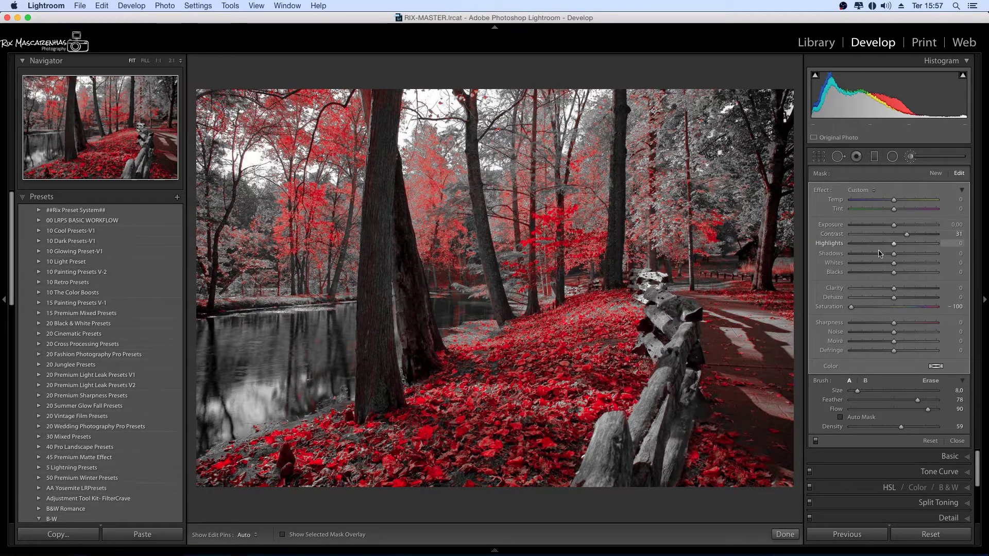
mouse_move(894, 243)
mouse_down()
mouse_move(866, 243)
mouse_move(918, 256)
mouse_move(865, 244)
mouse_up()
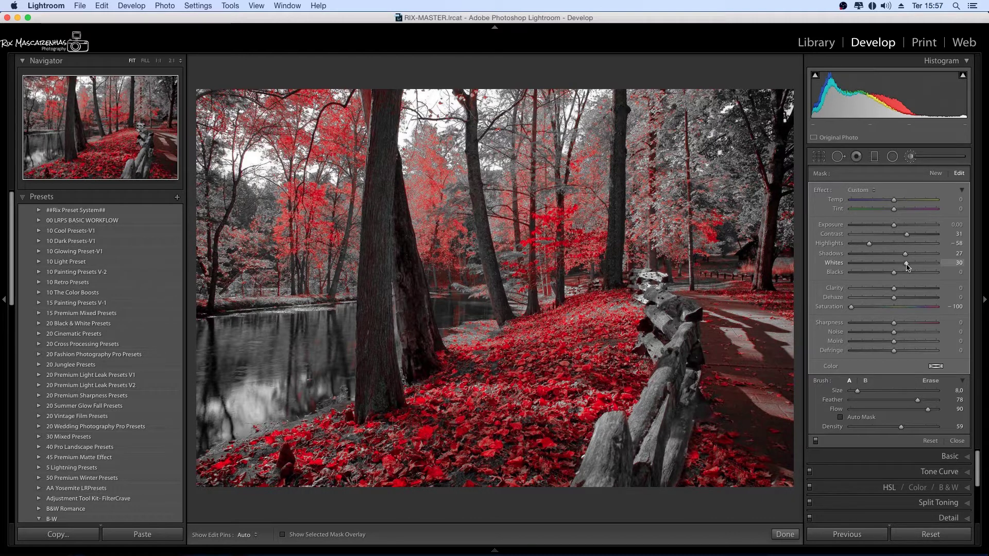
mouse_move(894, 263)
mouse_down()
mouse_move(909, 263)
mouse_move(874, 274)
mouse_move(888, 275)
mouse_up()
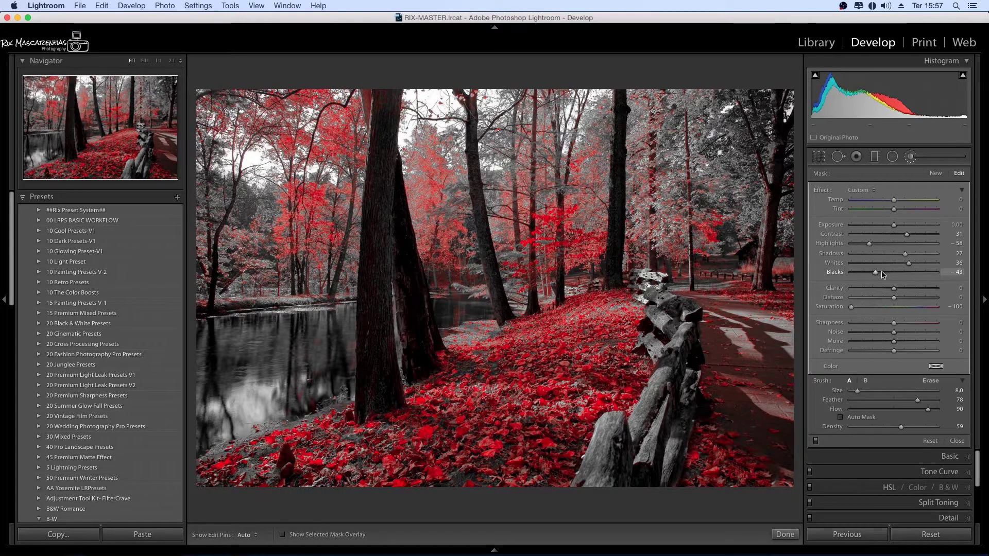
click(913, 263)
drag(906, 258, 903, 256)
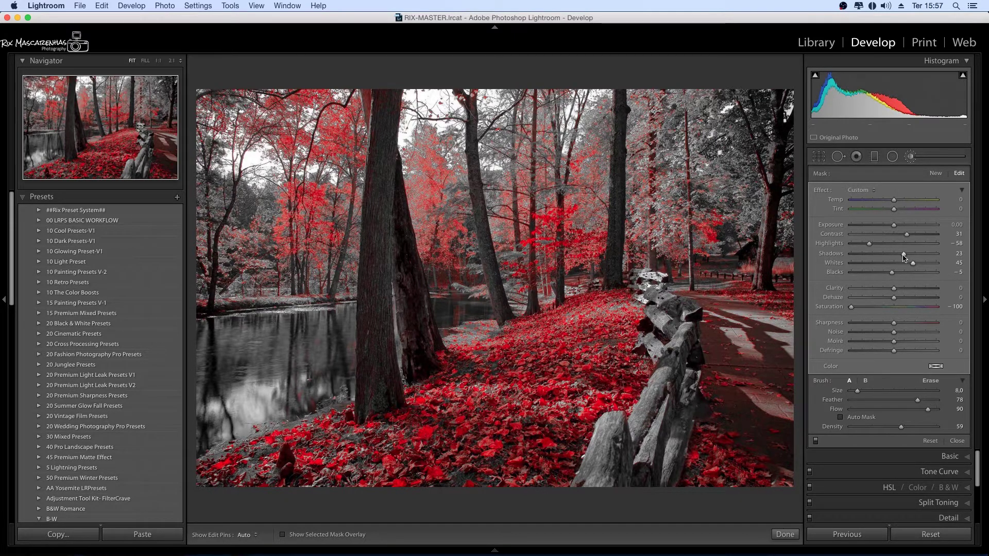
drag(894, 323, 911, 325)
drag(905, 291, 910, 293)
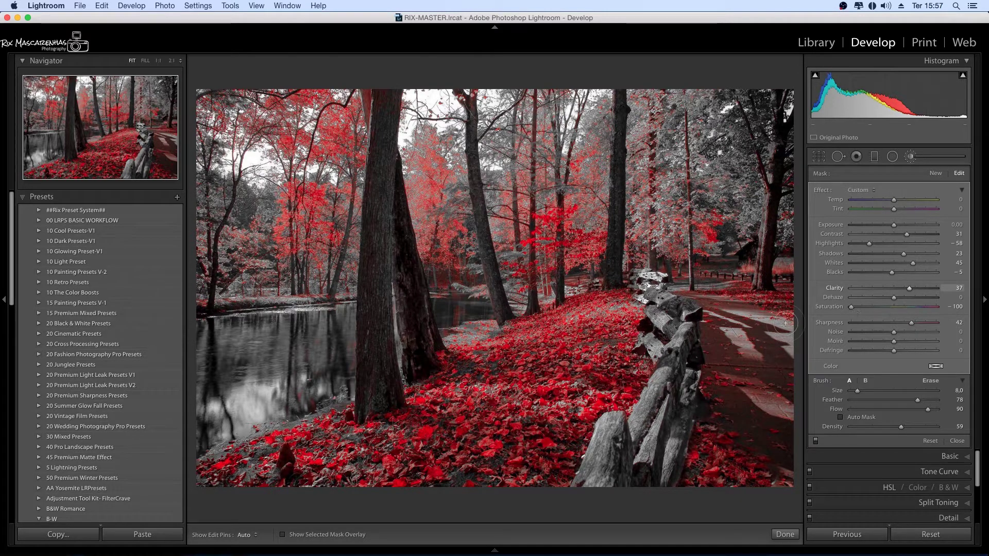
click(785, 534)
Apply global Clarity +14 and Vibrance +39, then compare against the original photo.
key(k)
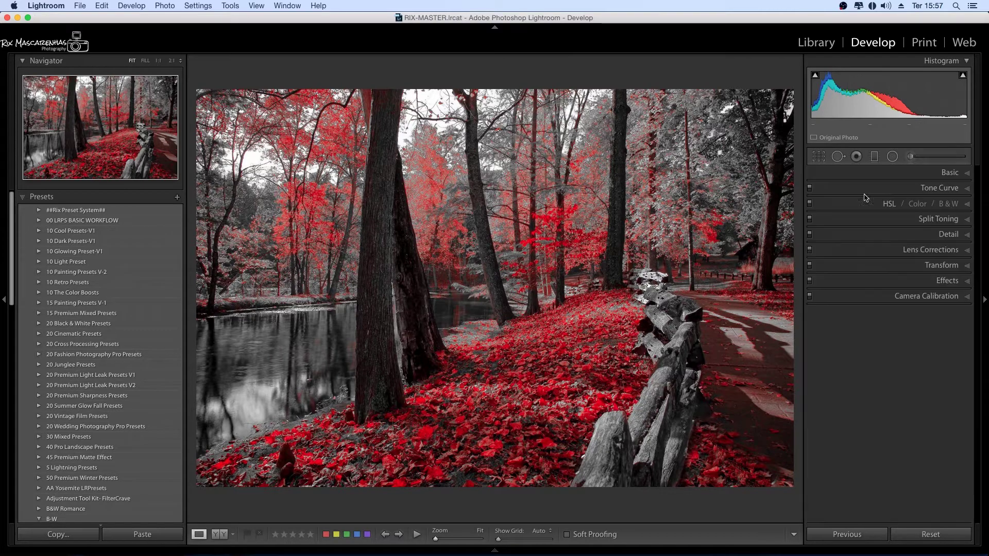
click(4, 299)
click(951, 173)
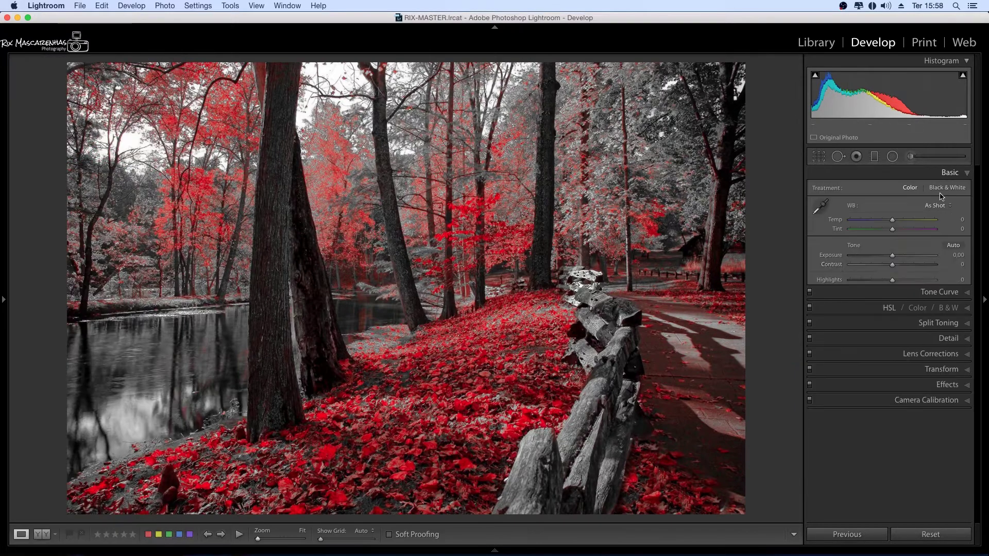
drag(892, 334, 901, 335)
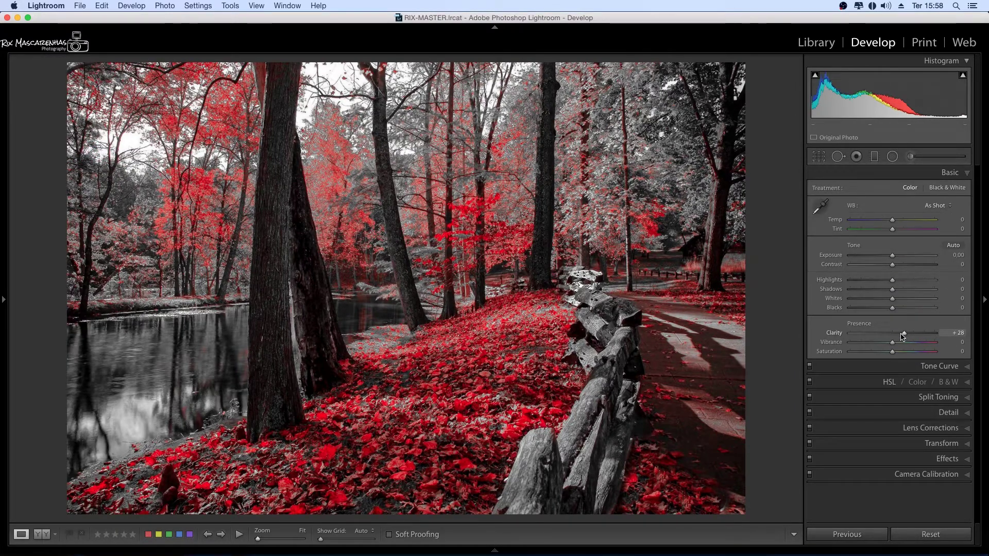
click(910, 343)
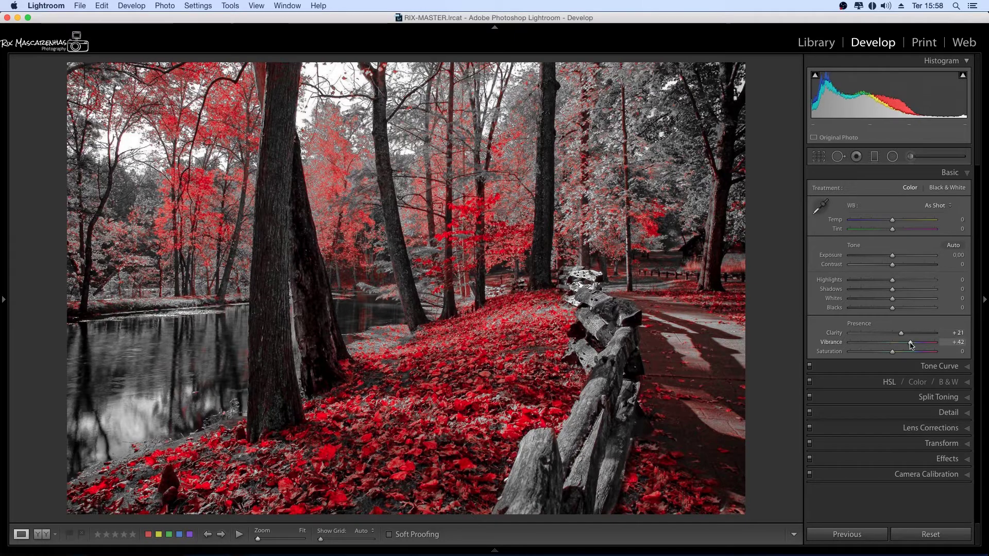
drag(901, 333, 898, 333)
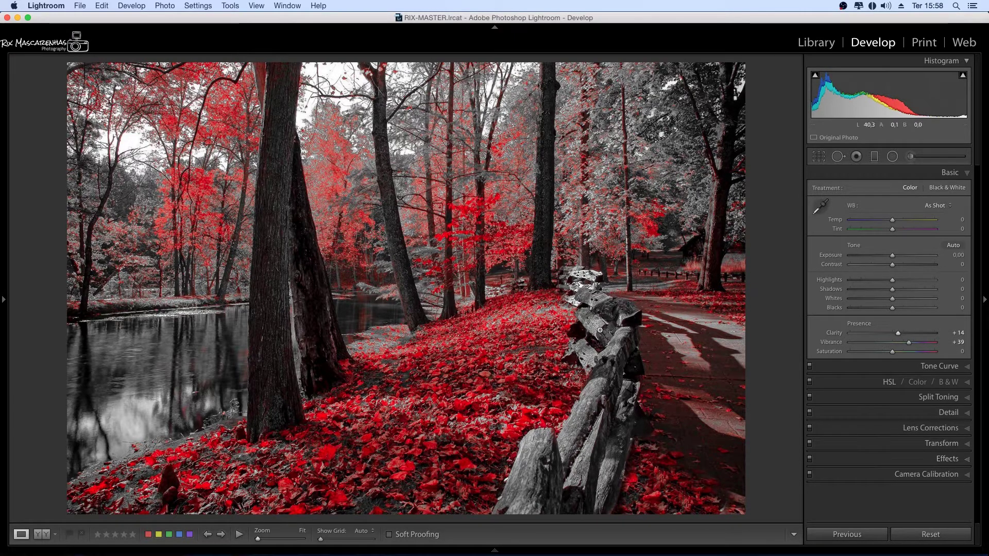
key(backslash)
key(backslash)
key(backslash)
key(backslash)
key(y)
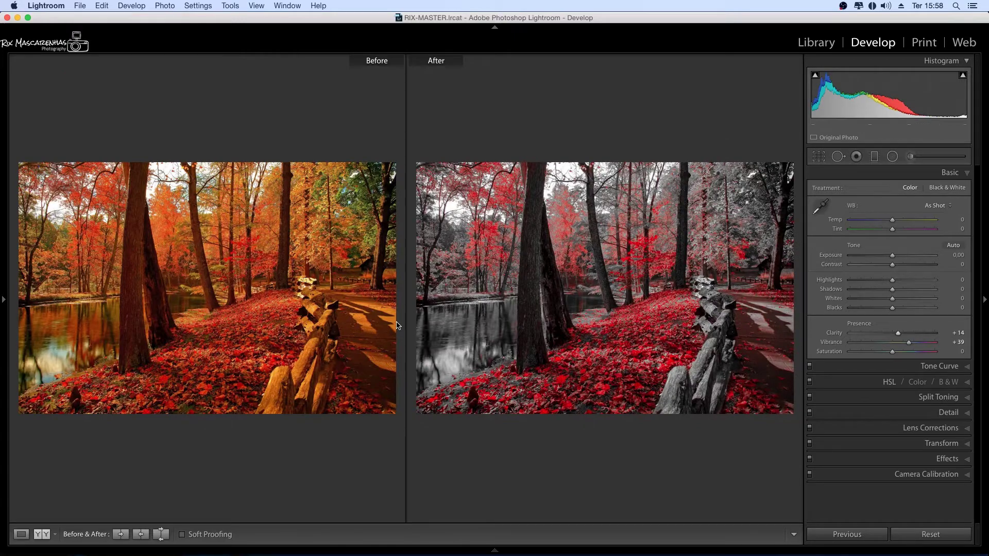
key(y)
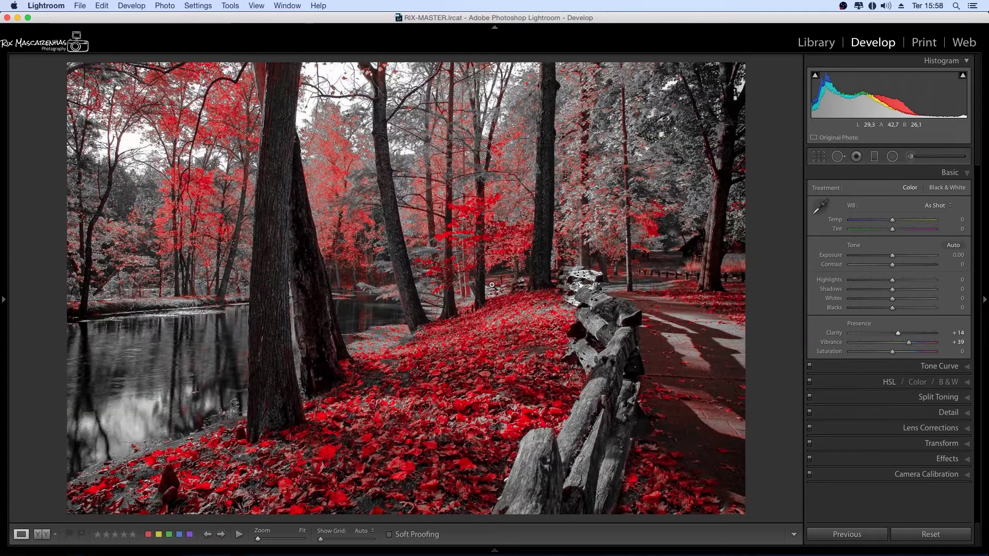